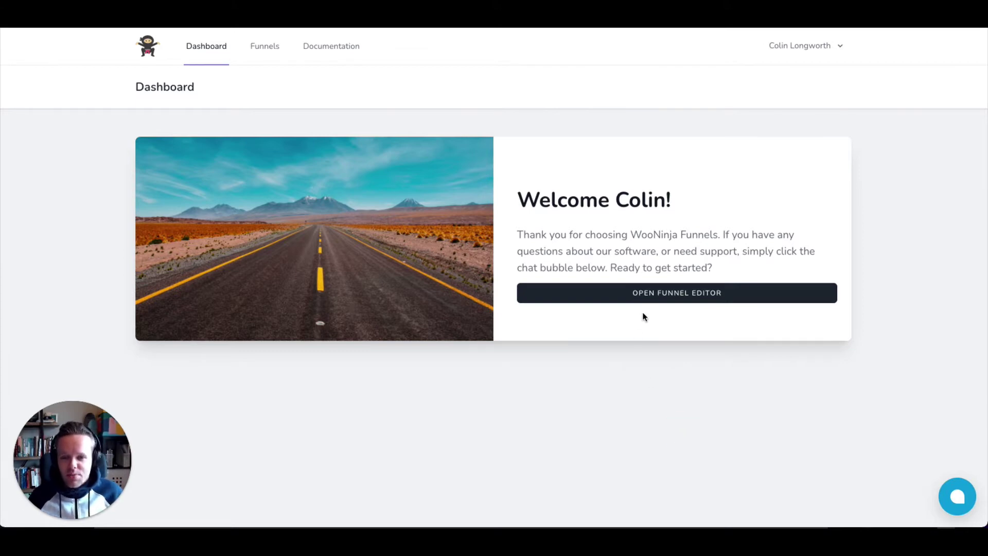
- From the funnel list, create a new funnel in the Funnel Editor
click(645, 298)
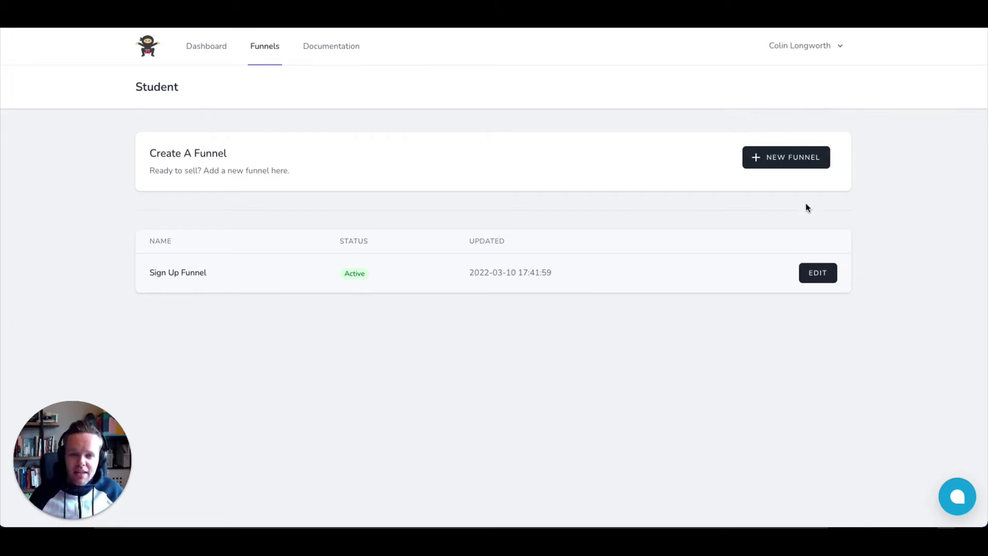
click(789, 164)
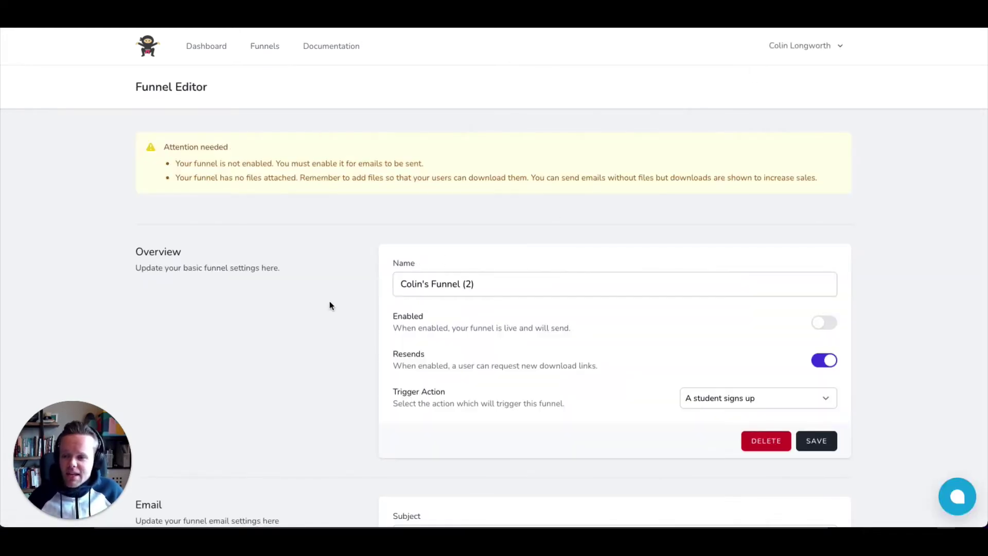
- Replace the funnel name with 'eBook Funnel / Signs Up / MasterClass', correcting the typo
click(479, 280)
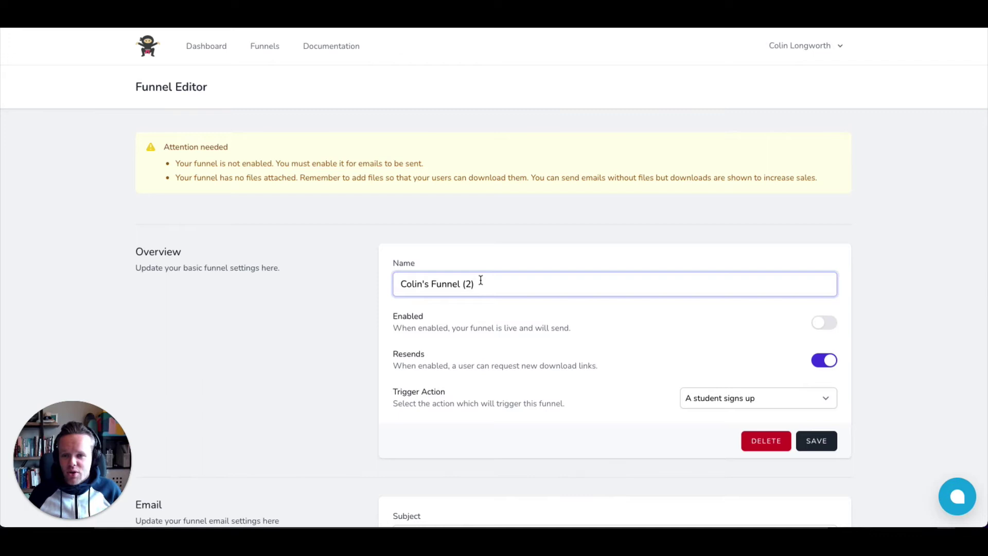
key(ctrl+a)
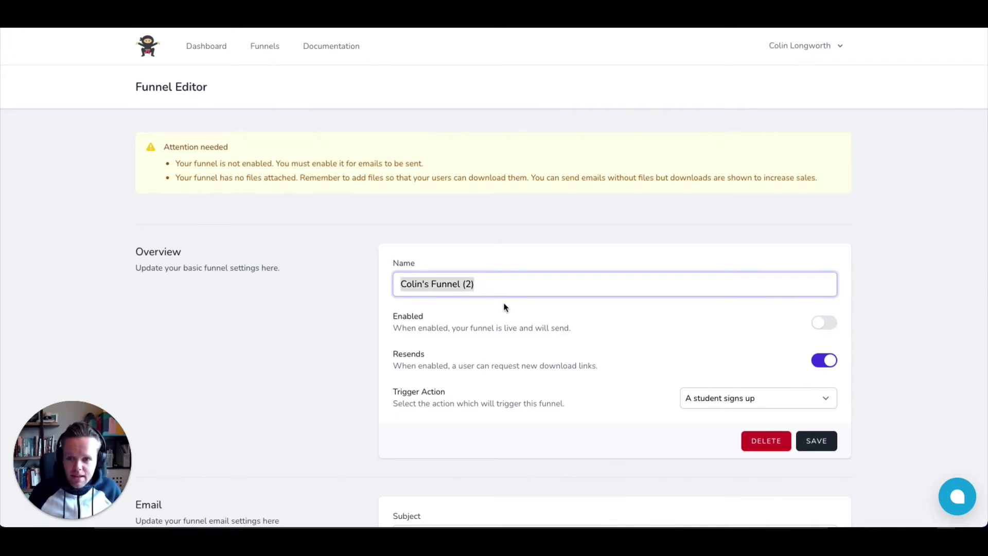
text(eBook Funne)
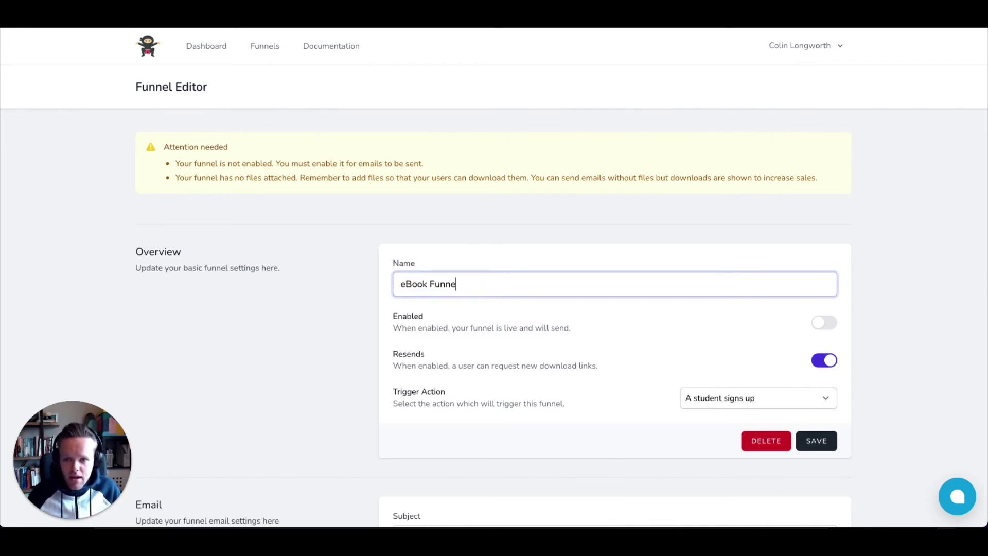
text(l / Signs)
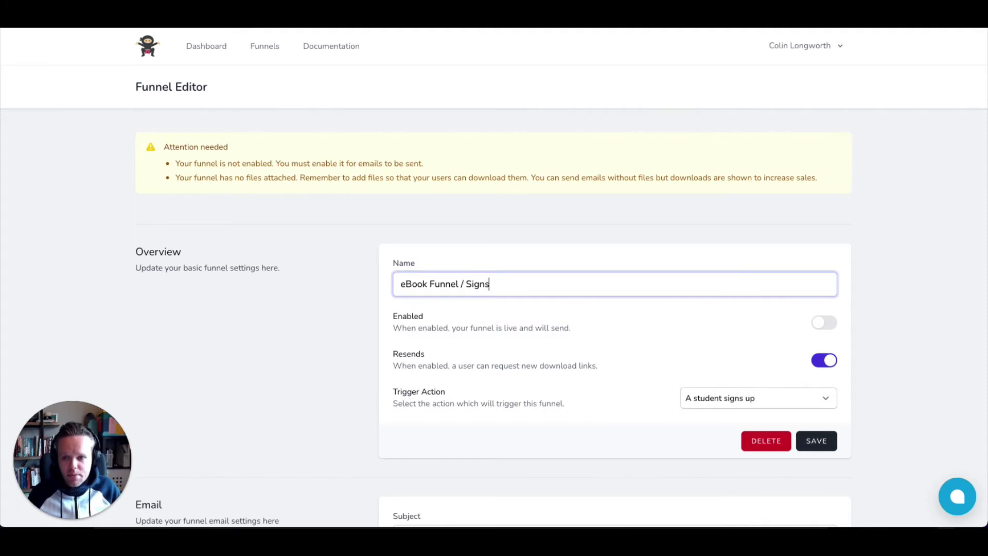
text( Up / Master)
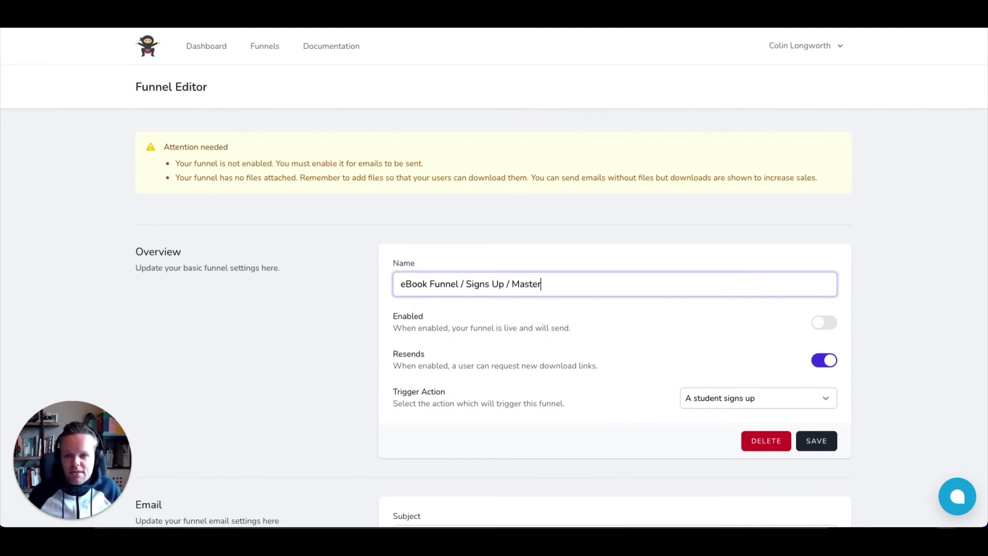
text(Cass)
key(BackSpace)
key(BackSpace)
key(BackSpace)
- Finish spelling 'MasterClass' in the name, enable the funnel, and switch Resends off
text(las)
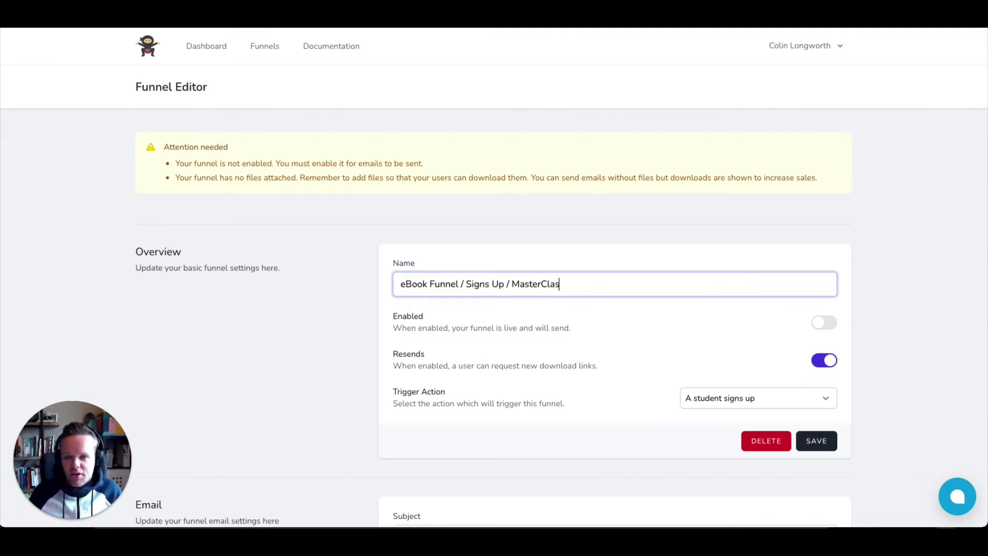
text(s)
click(845, 302)
click(829, 322)
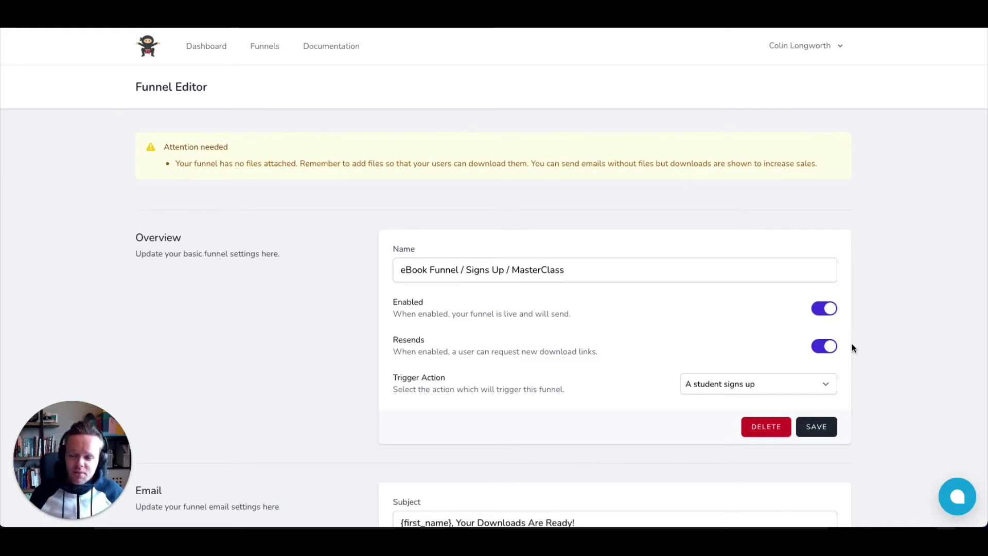
click(827, 346)
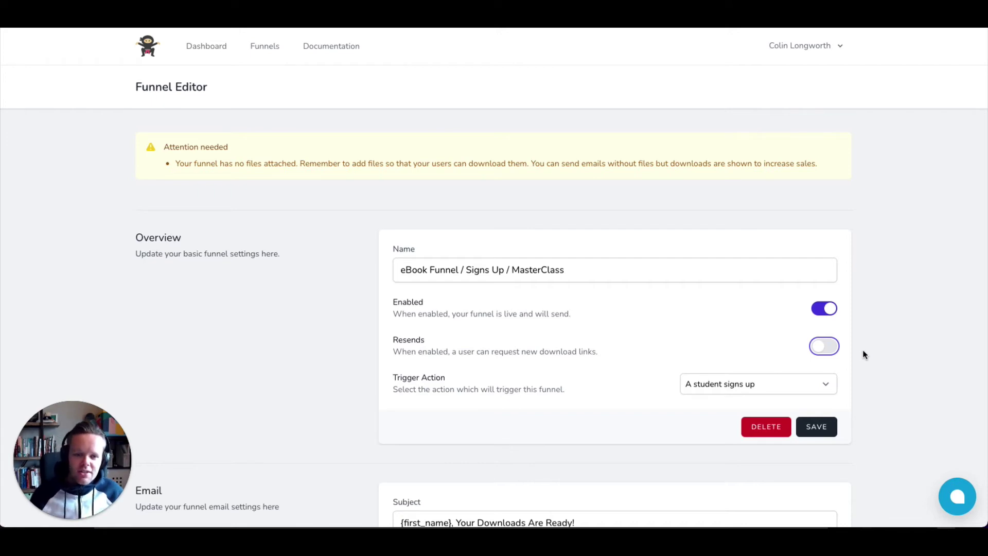
click(864, 355)
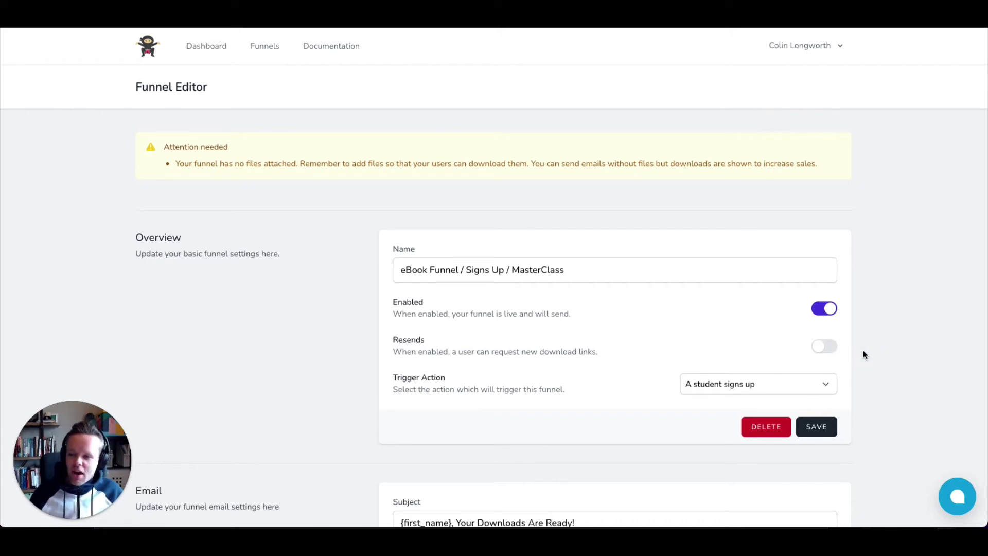
- Trigger the funnel when a student enrolls in paid course 'SAP Hybris: MasterClass', then save
click(767, 384)
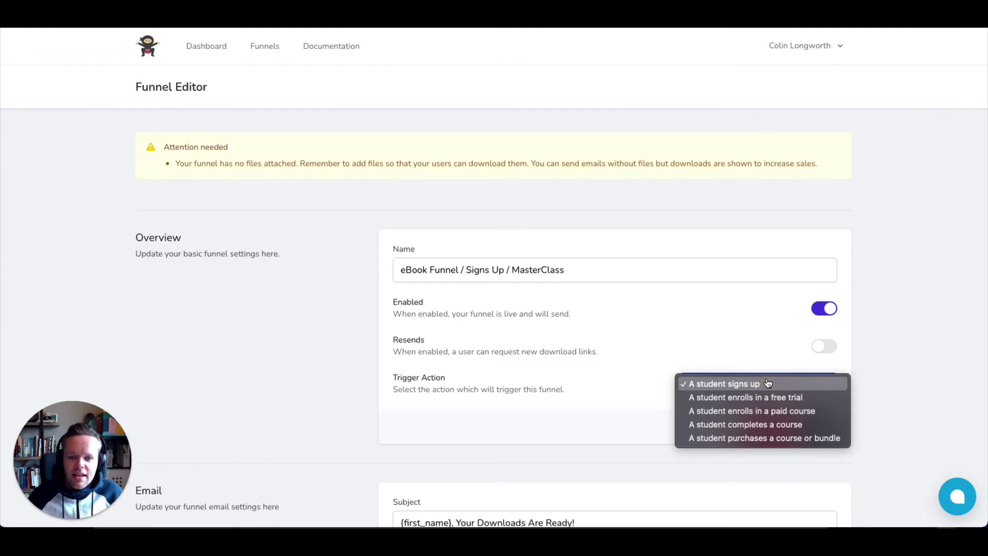
click(747, 411)
click(826, 414)
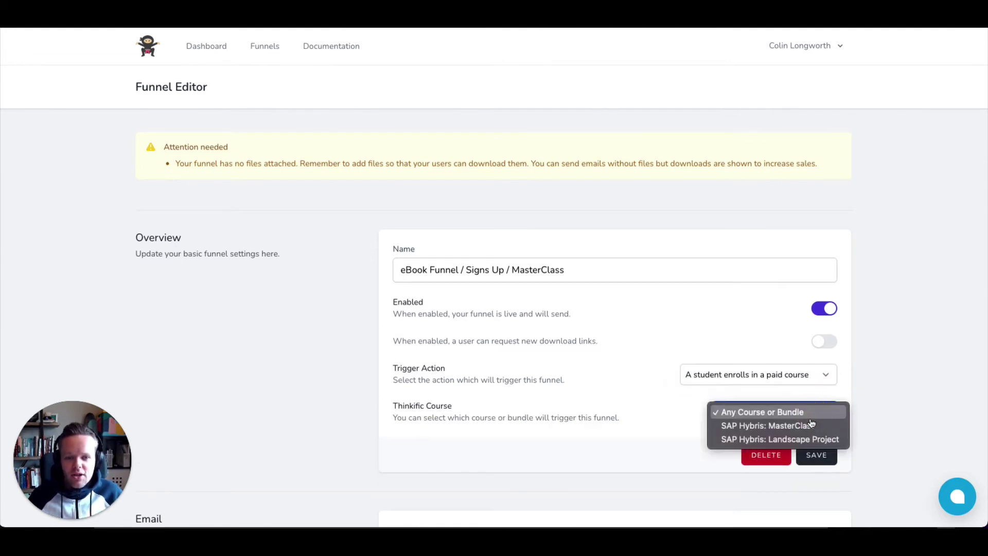
click(812, 422)
scroll(870, 391, down, 2)
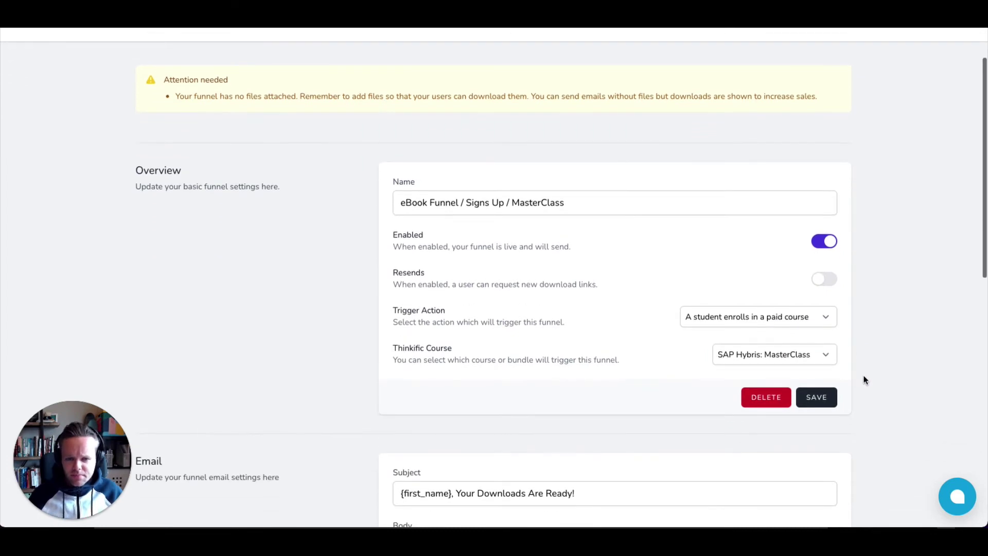
click(830, 325)
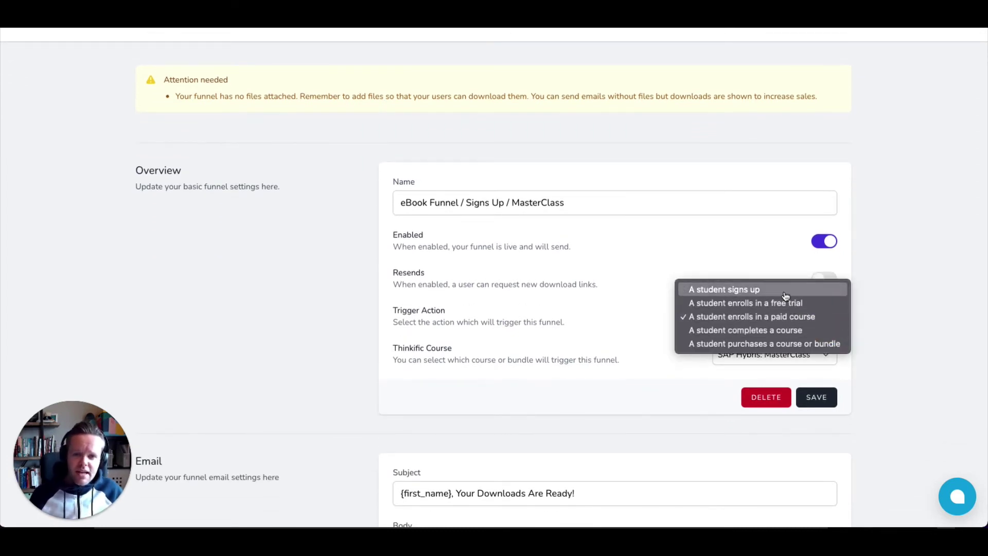
click(783, 319)
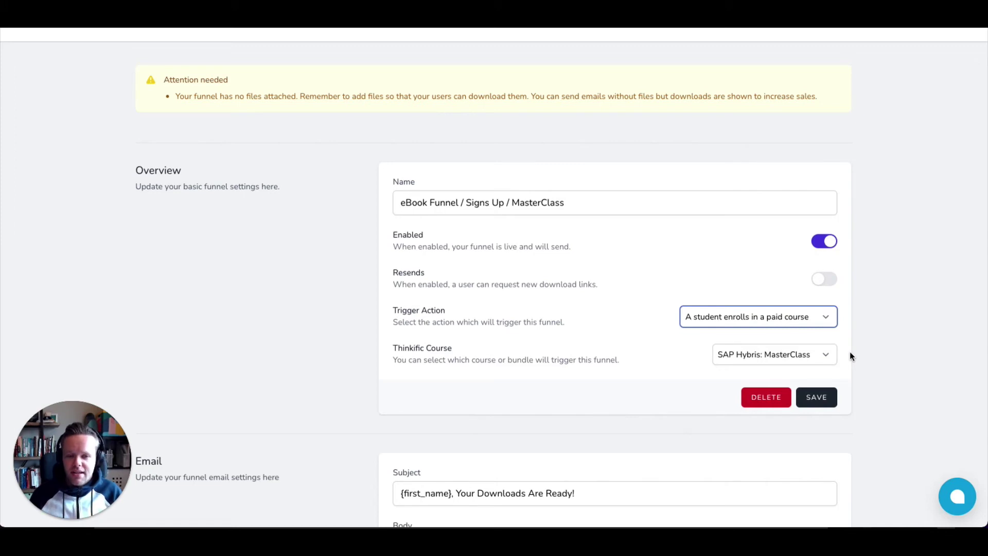
click(821, 399)
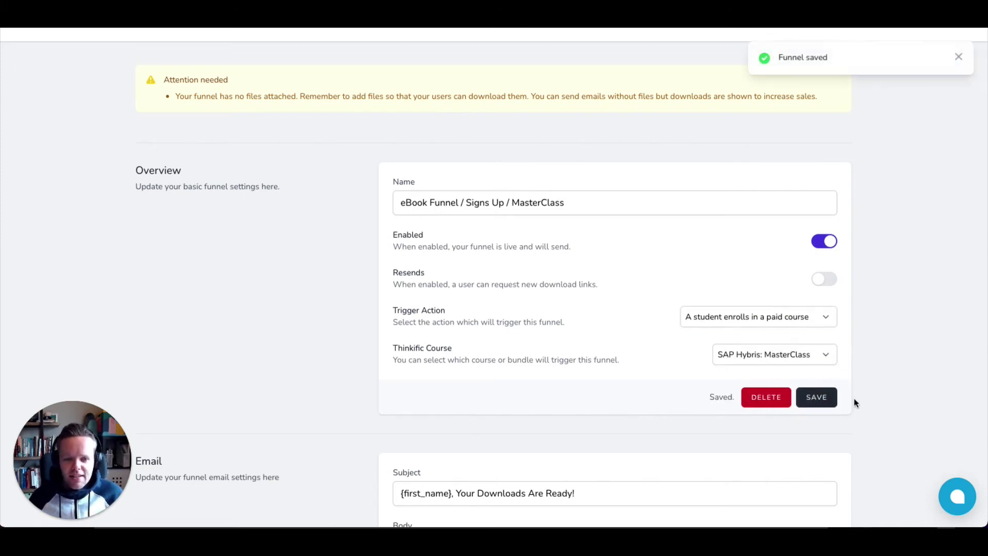
- Replace the email body's website/course placeholder with 'RunHybris.com'
scroll(858, 399, down, 5)
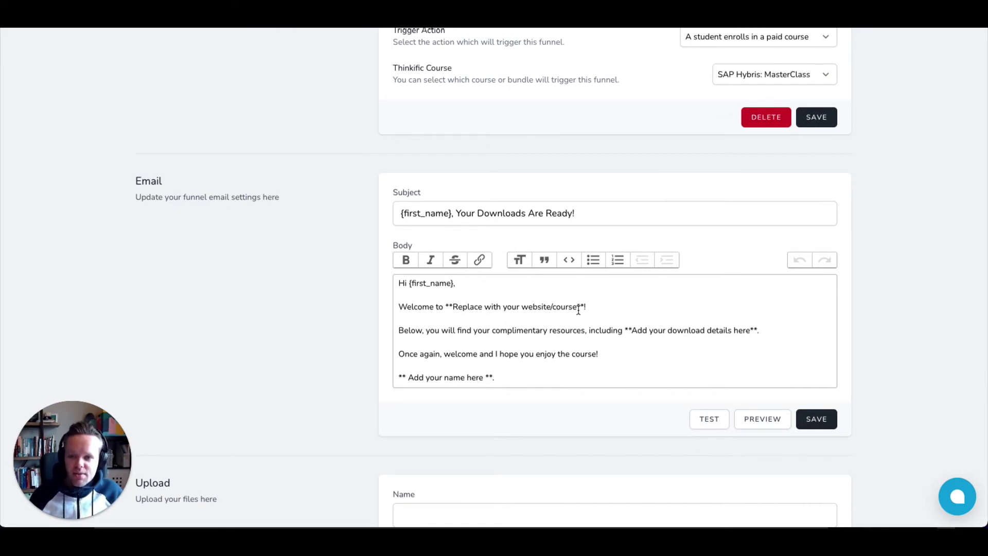
click(428, 214)
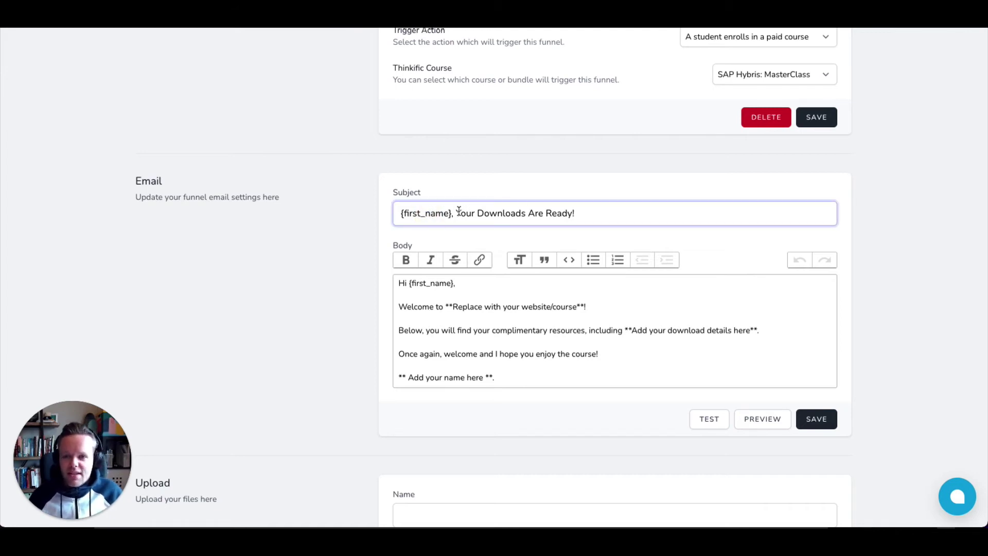
drag(456, 213, 579, 212)
click(587, 215)
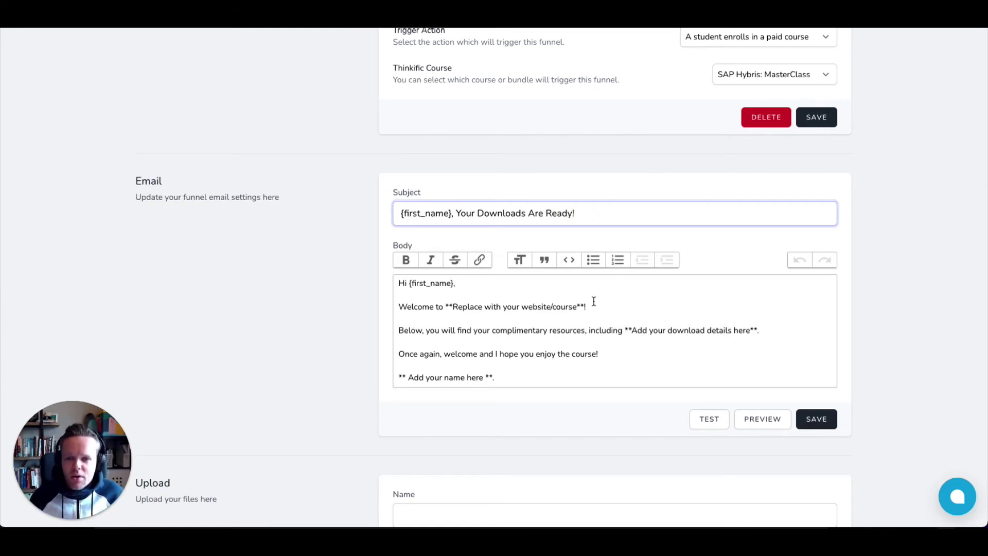
drag(586, 308, 446, 308)
key(BackSpace)
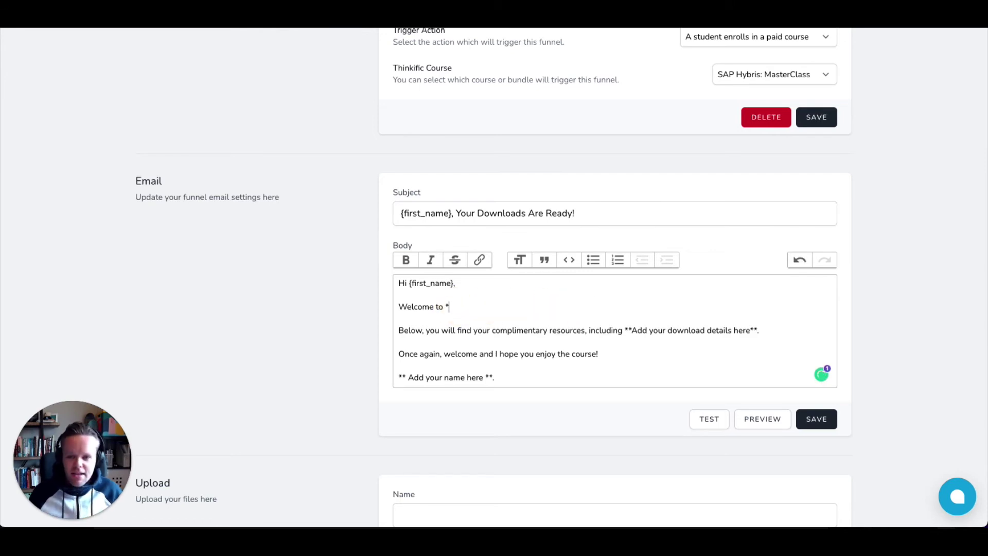
text(RunHybr)
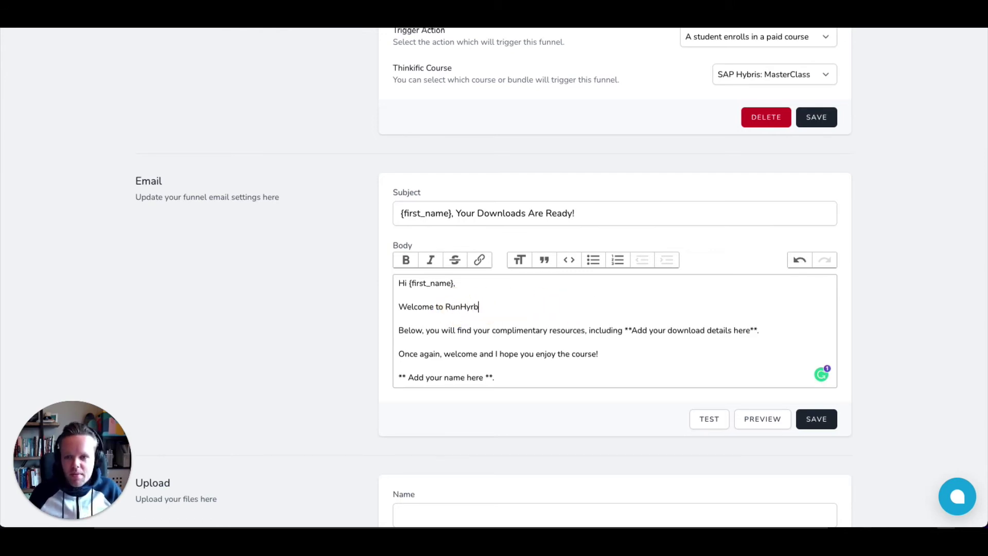
text(is.com)
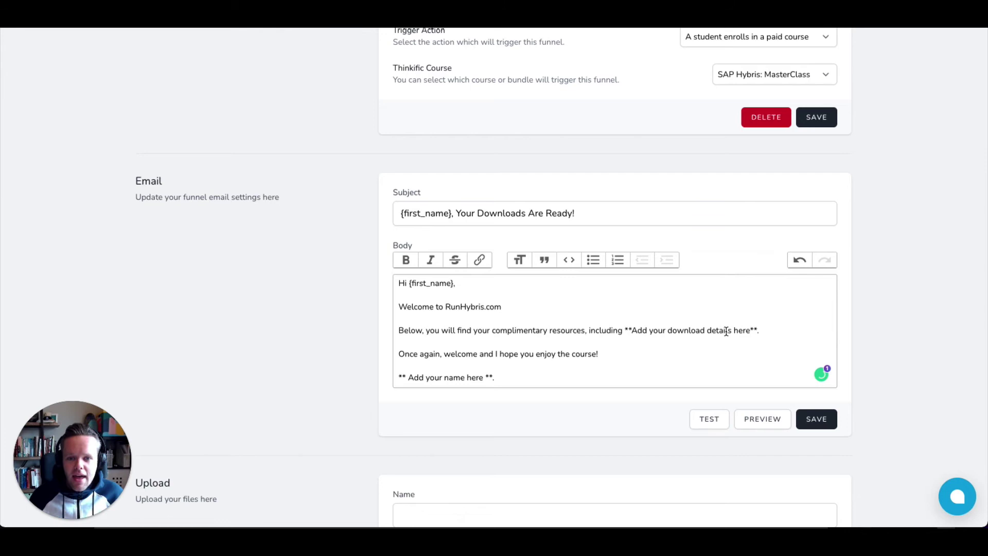
- Replace the download-details placeholder with 'interview guide and questions.' and sign with the sender's name
drag(758, 333, 626, 331)
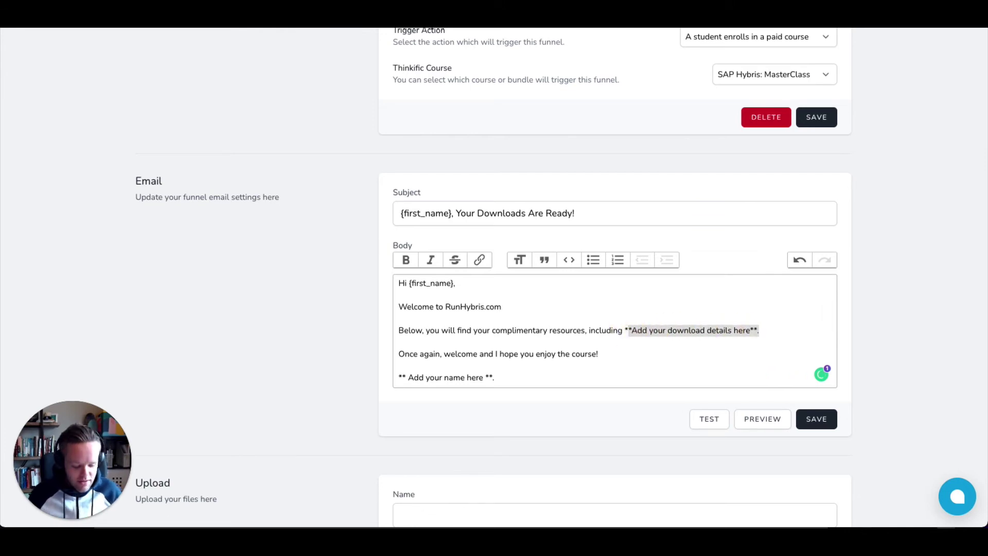
text(interview gui)
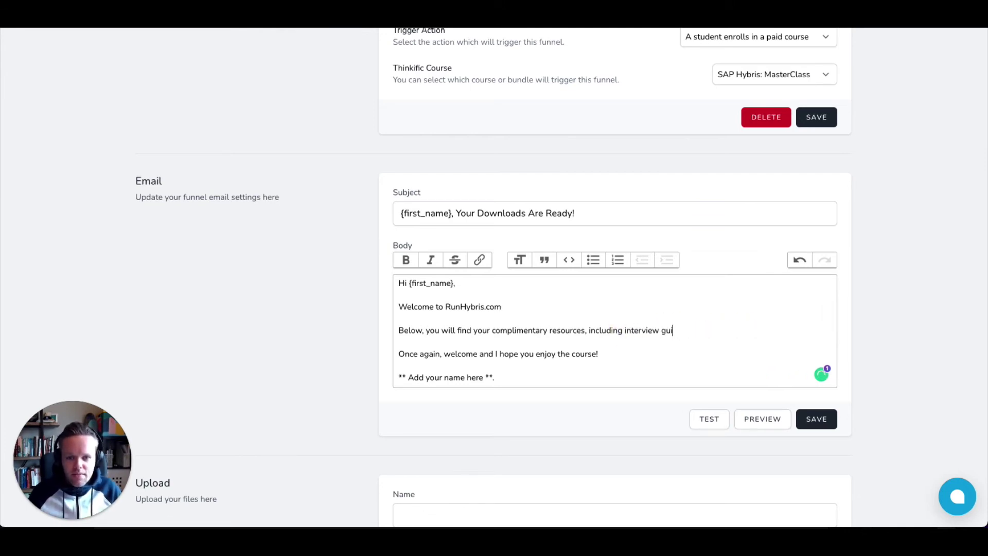
text(de and questions.)
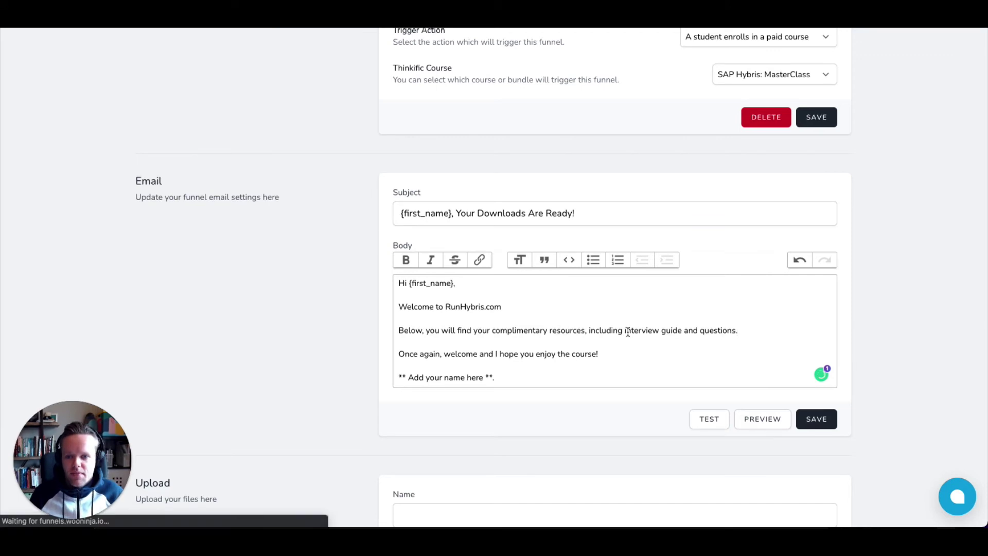
drag(493, 377, 359, 376)
text(Colin)
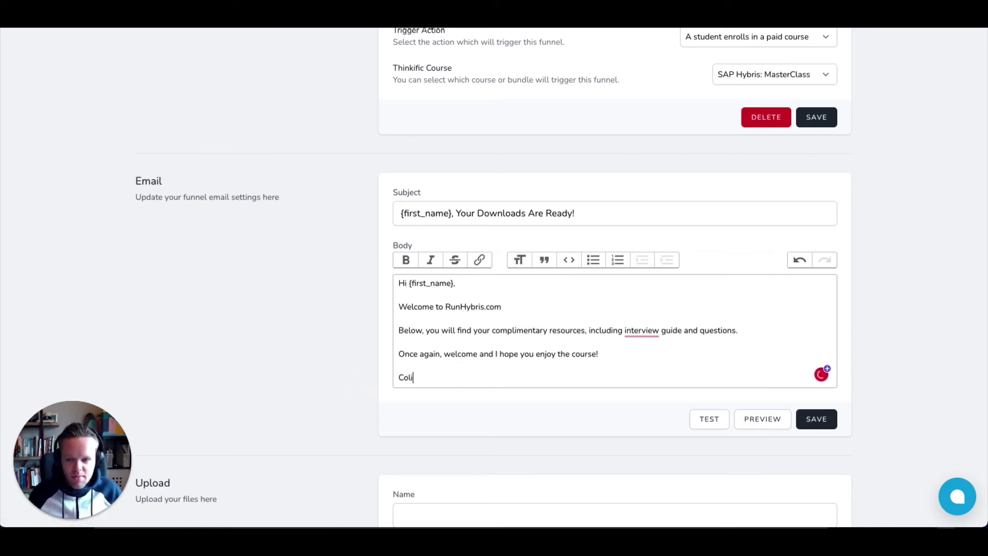
- Accept the 'an interview' correction, save the email, and cancel the test-email dialog
mouse_move(649, 332)
click(659, 362)
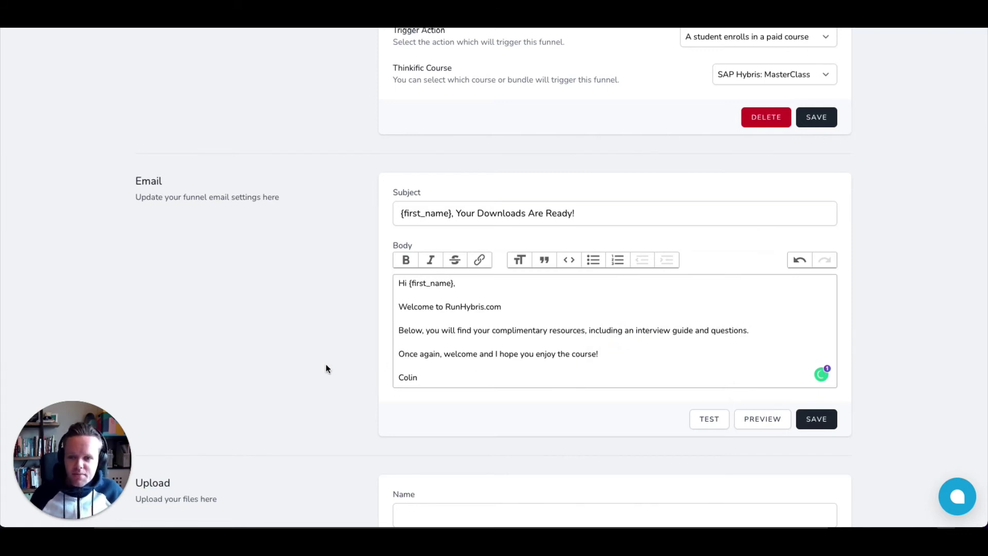
click(832, 420)
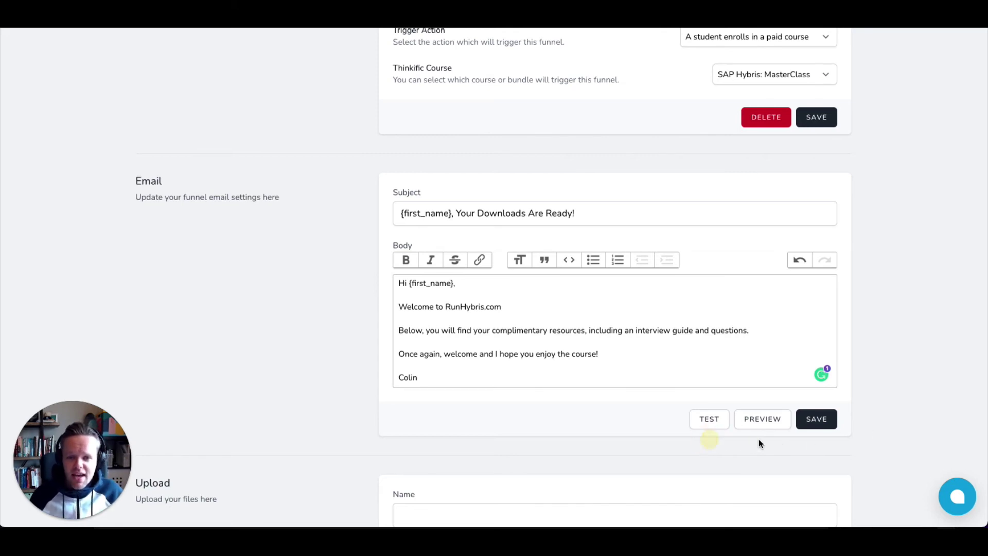
click(709, 419)
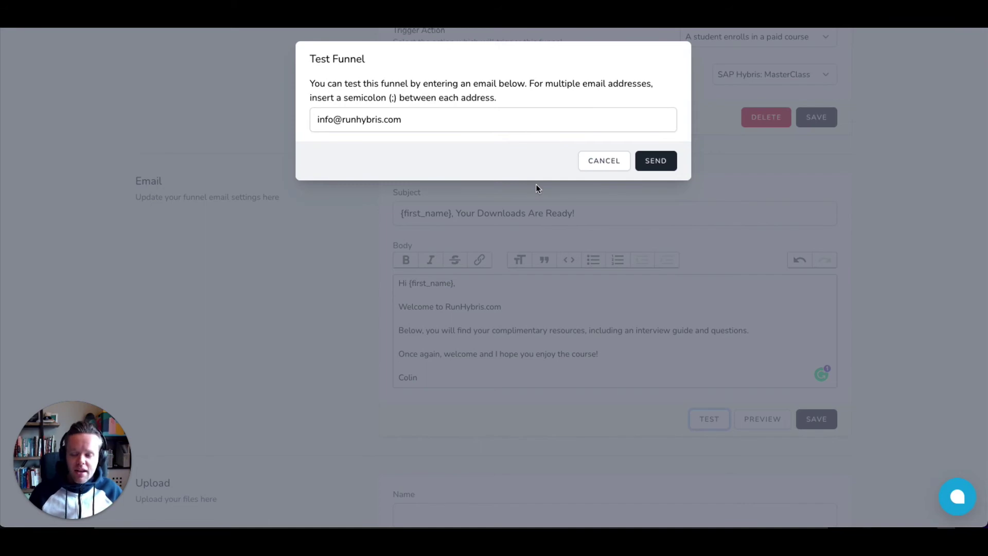
click(595, 163)
- Upload Interview_Guide.pdf to the funnel under the name 'Interview Guide'
scroll(386, 365, down, 5)
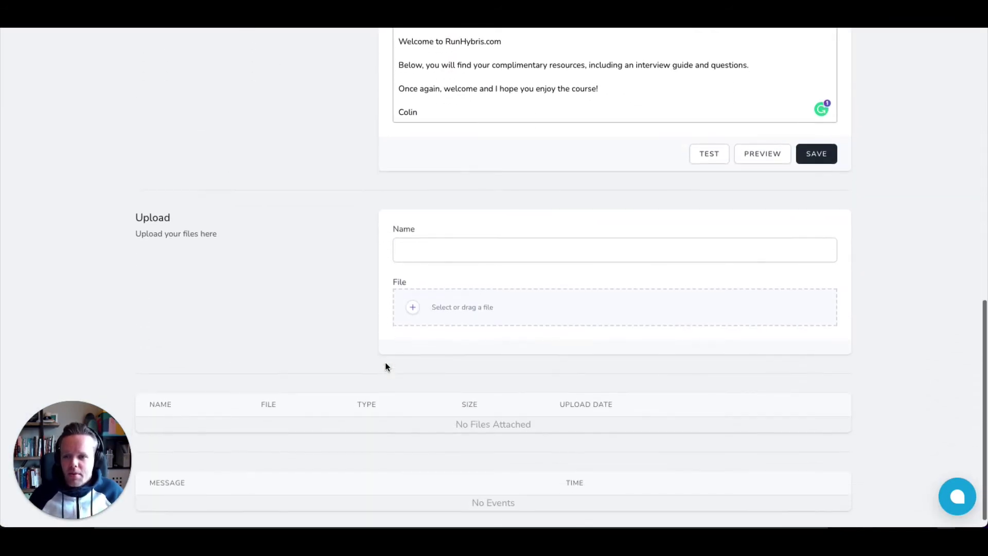
drag(5, 315, 470, 298)
click(424, 239)
text(I)
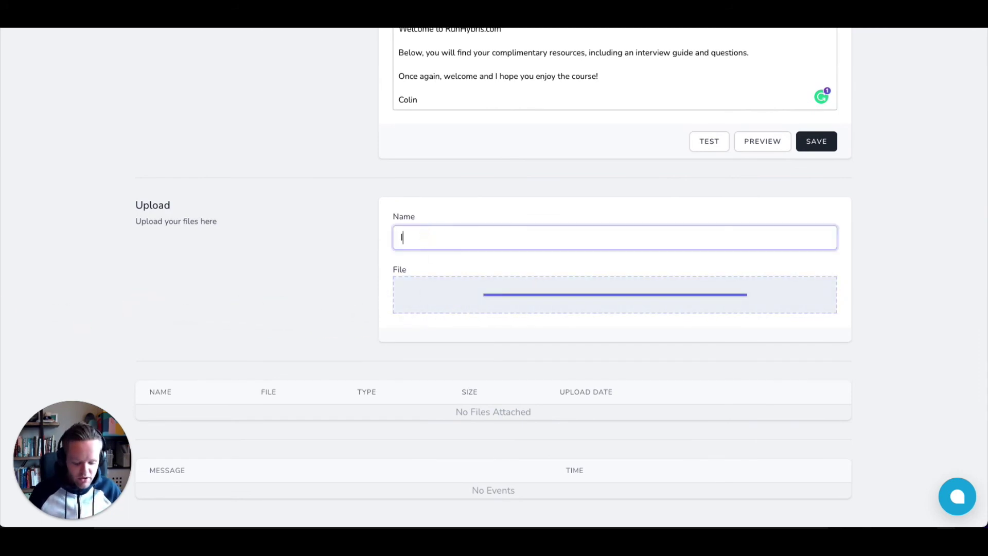
text(nterview Guide)
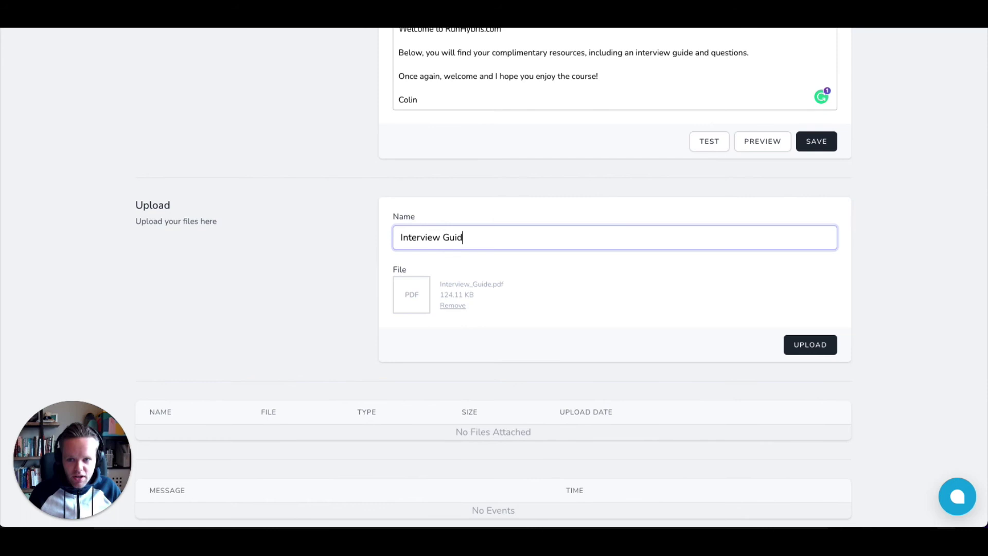
click(807, 355)
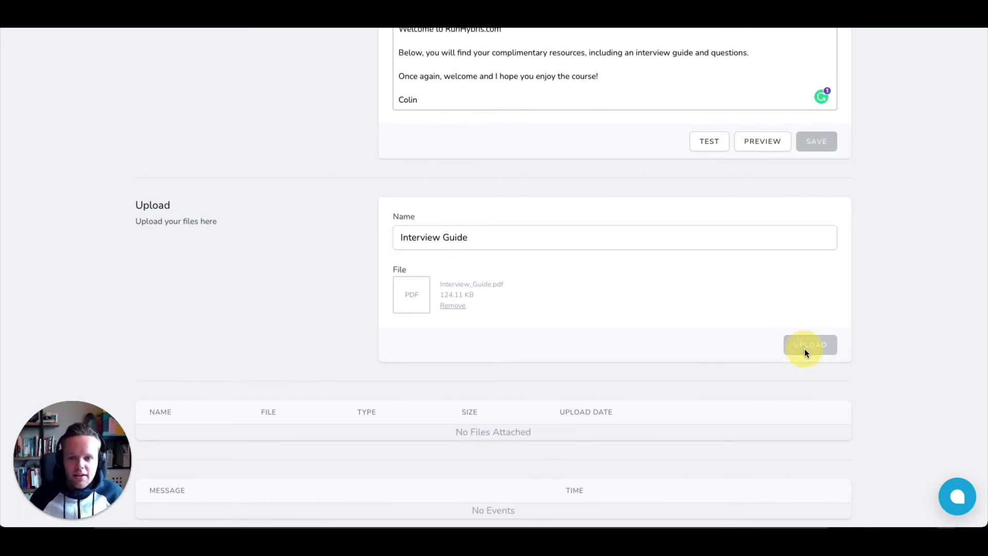
scroll(908, 361, down, 1)
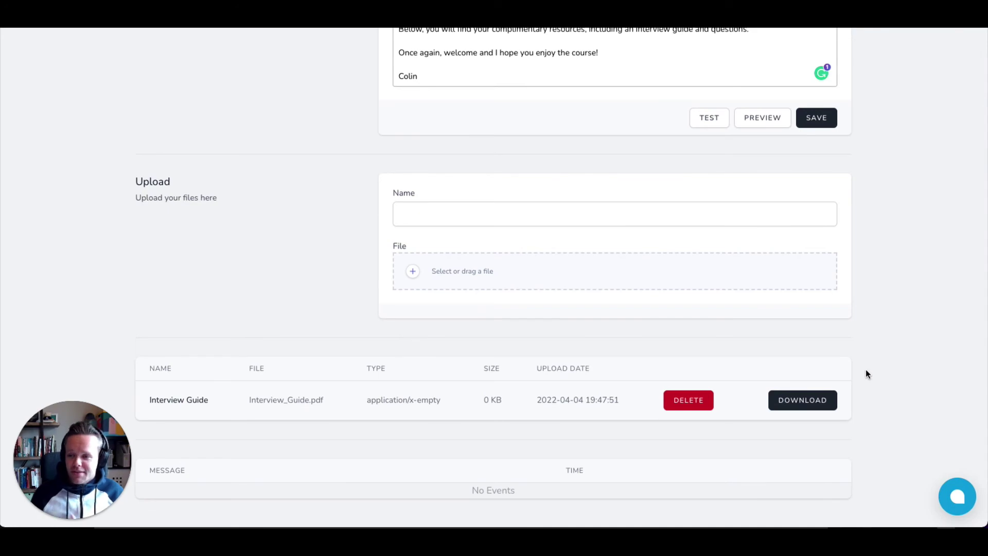
scroll(865, 374, up, 1)
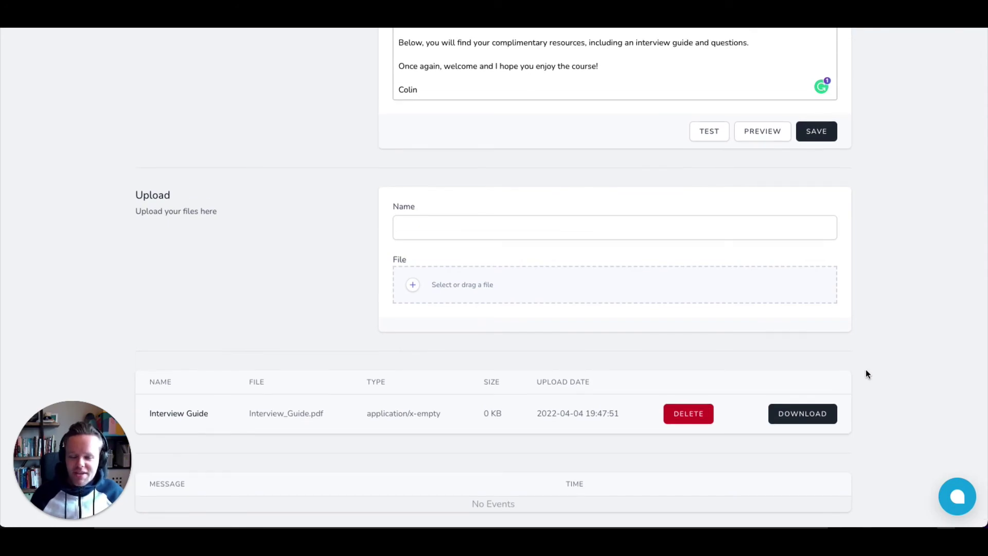
scroll(867, 370, up, 15)
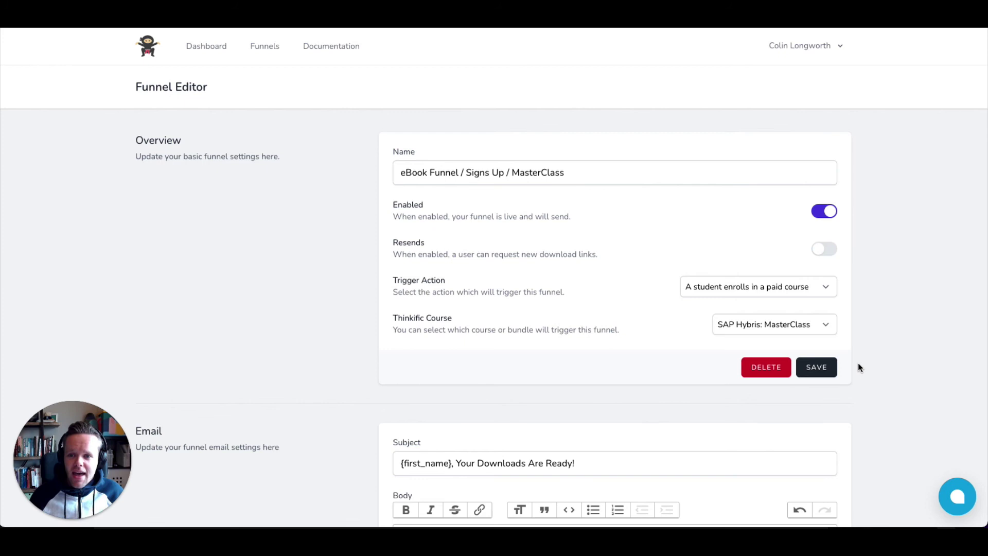
scroll(863, 333, down, 10)
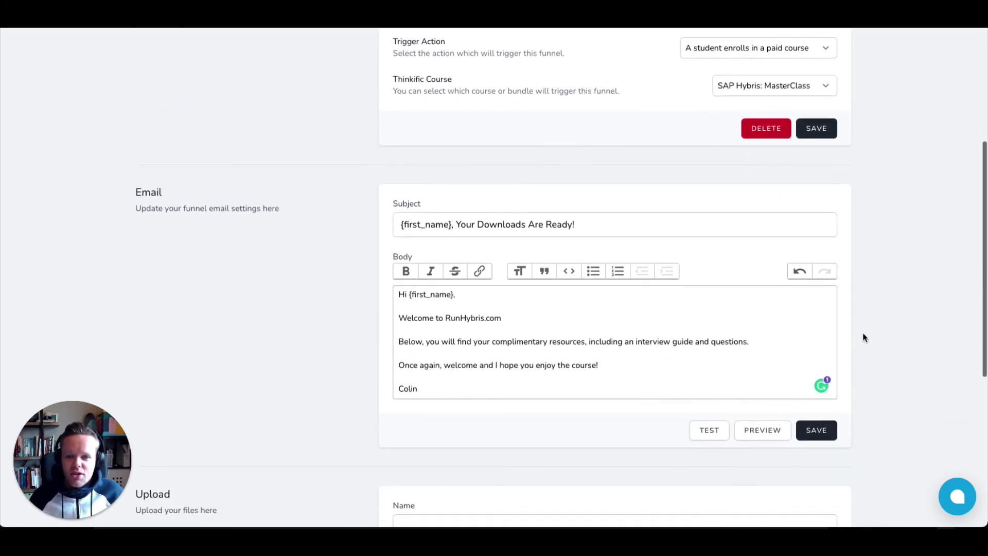
scroll(862, 337, down, 1)
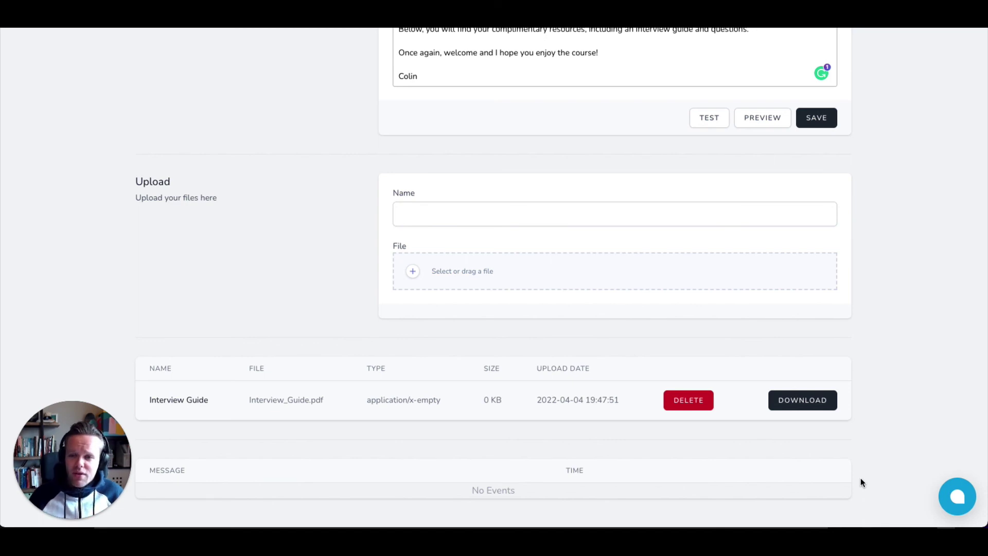
click(845, 281)
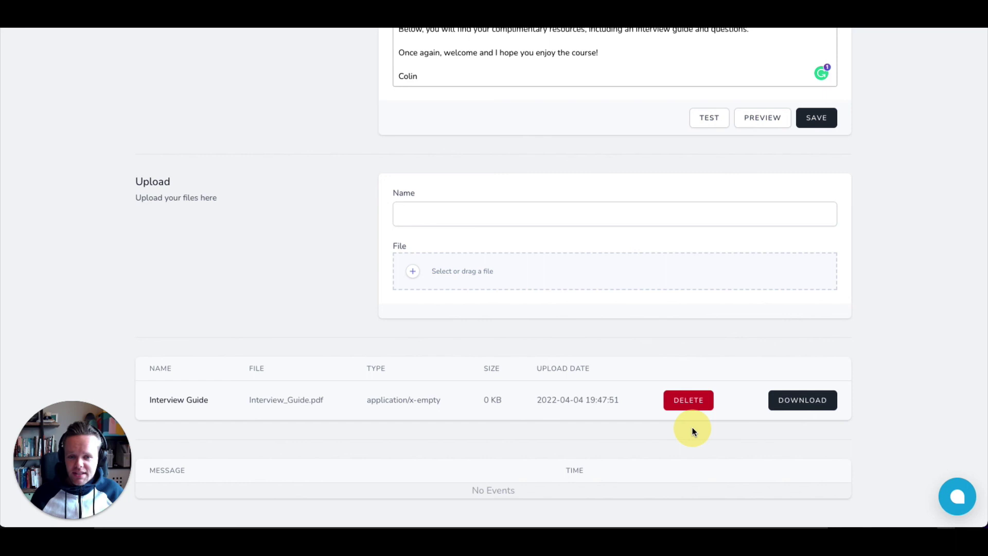
click(798, 417)
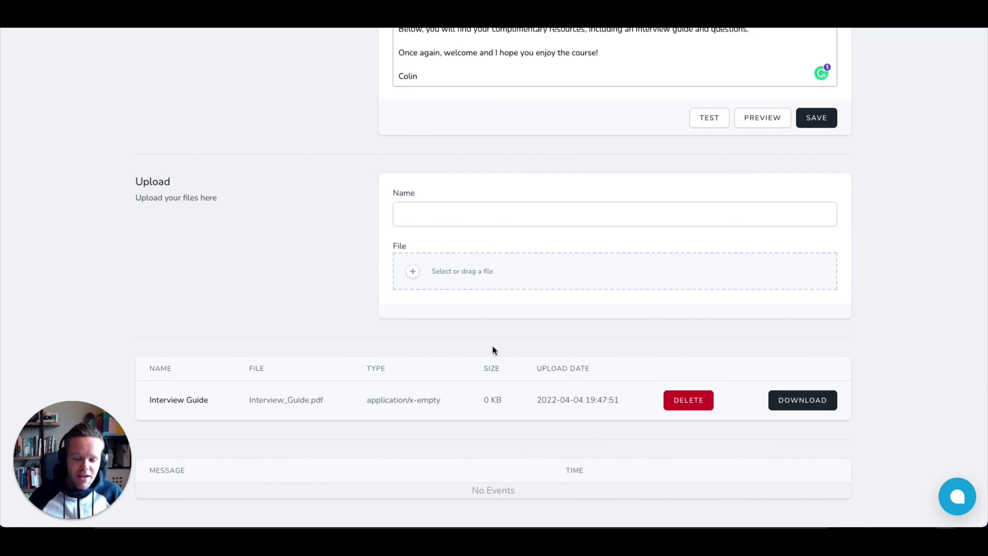
scroll(494, 350, up, 10)
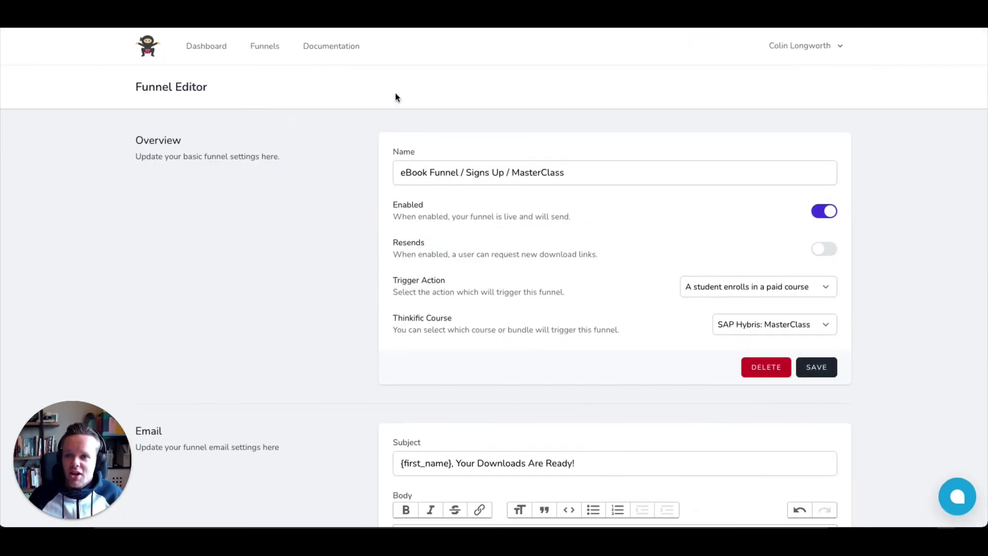